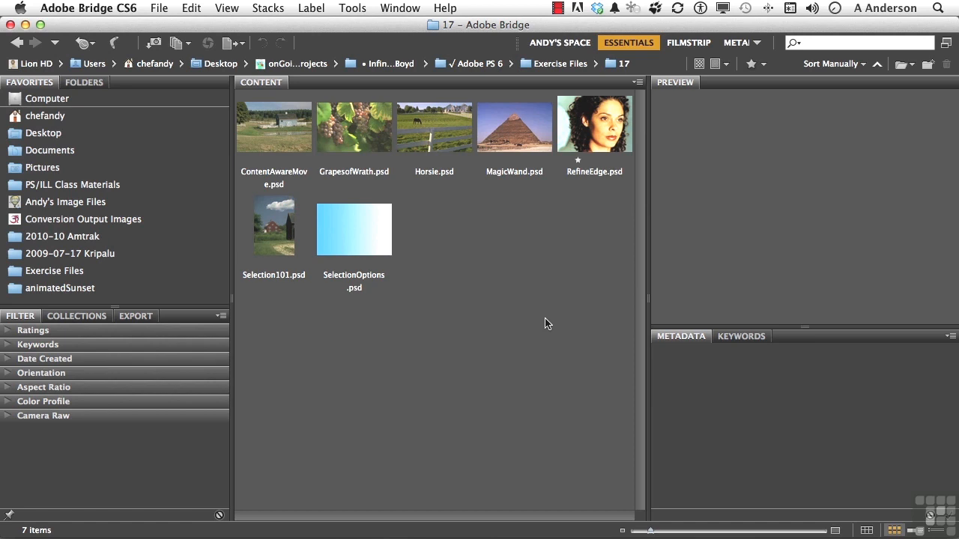
Step: Open MagicWand.psd from Bridge in Photoshop and activate the Magic Wand tool
double_click(522, 129)
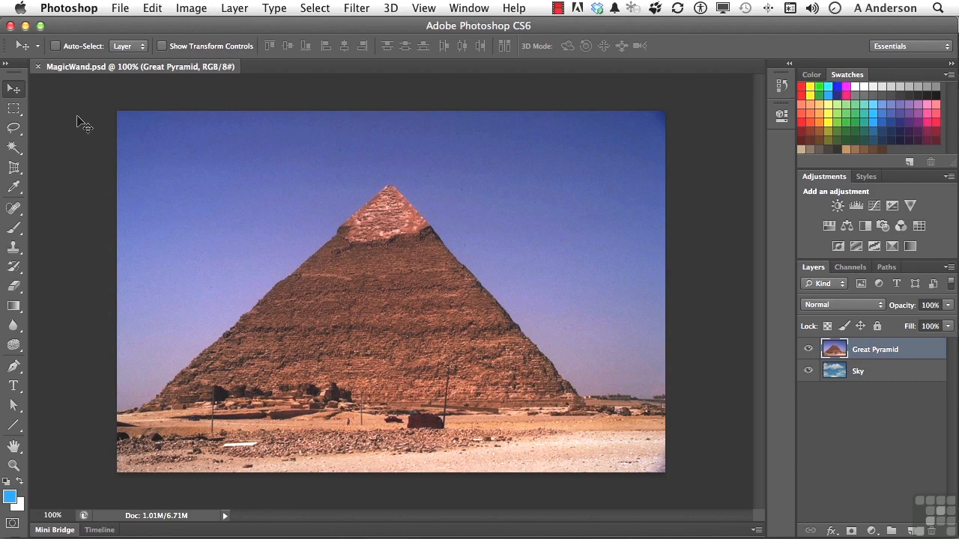
left_click(13, 148)
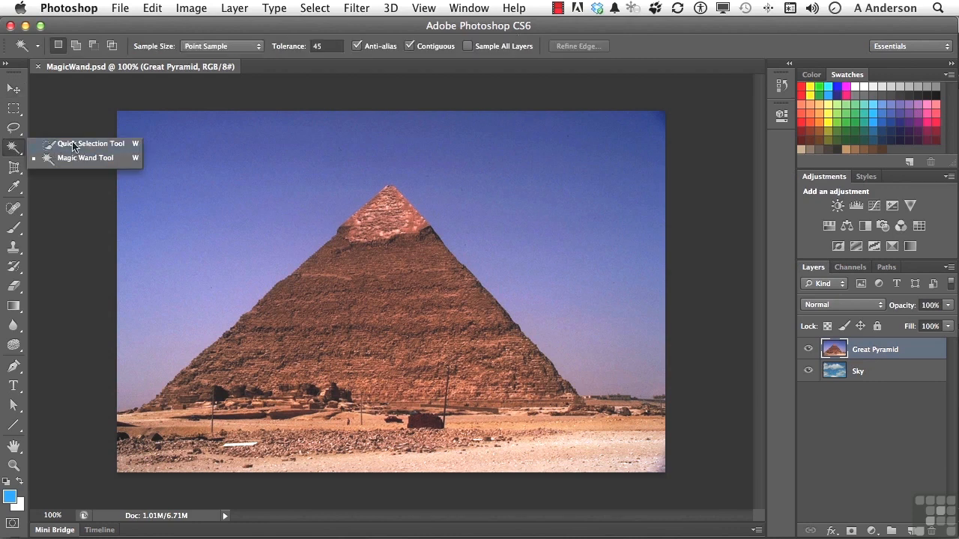
left_click(77, 158)
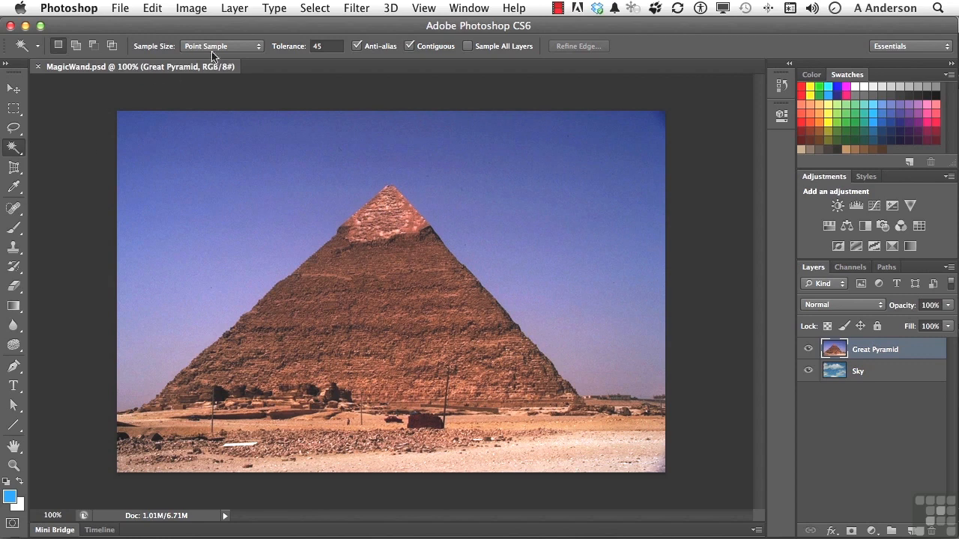
Step: Look through the Magic Wand's sample size choices and compare them with the Eyedropper's options before returning to the Magic Wand
left_click(243, 50)
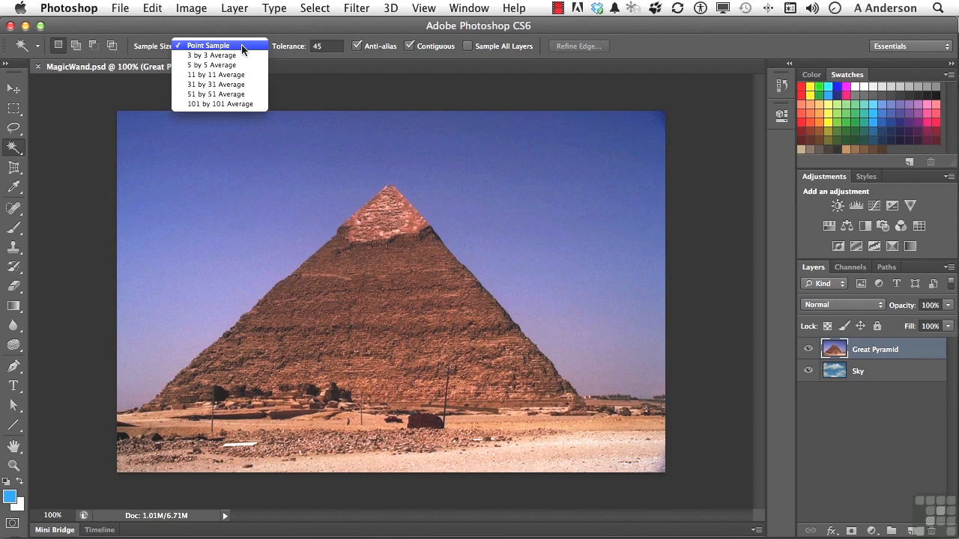
left_click(105, 151)
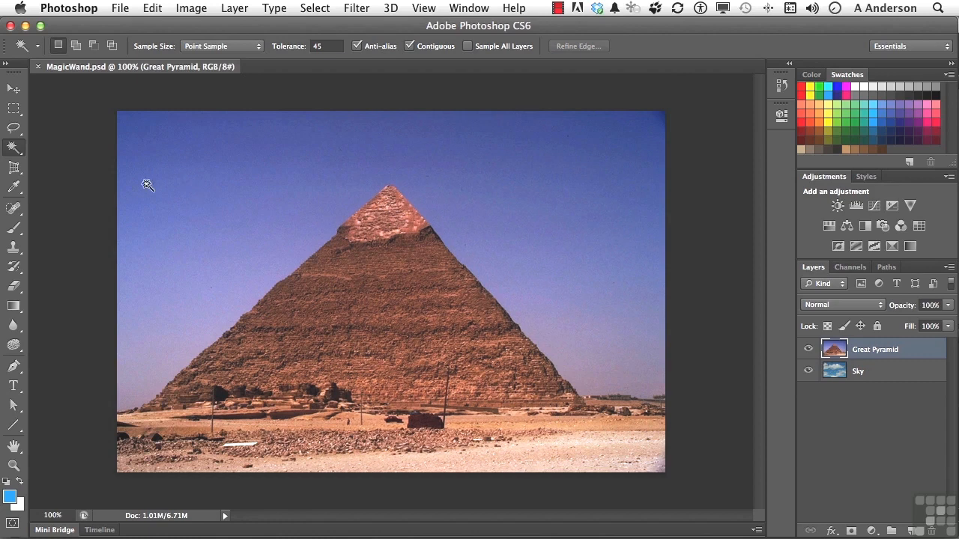
left_click(13, 188)
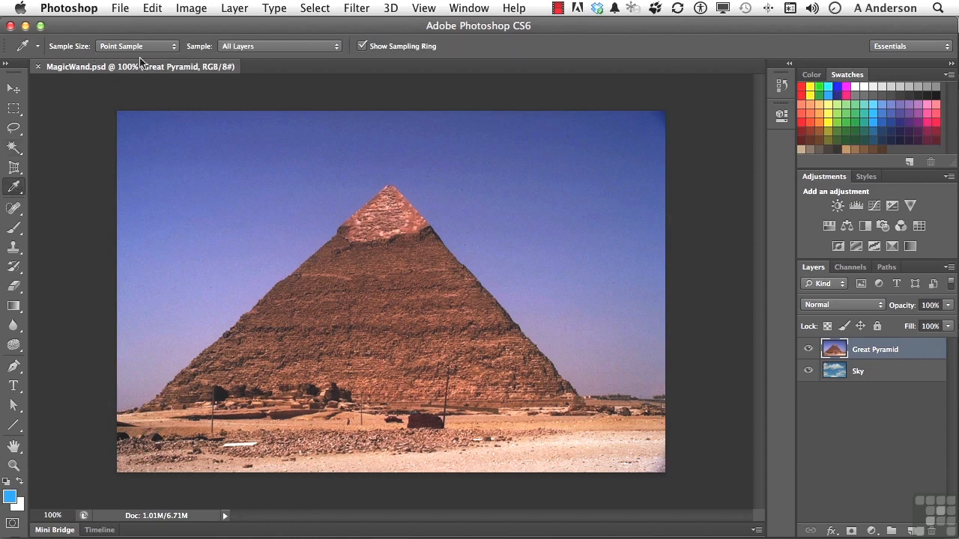
left_click(15, 152)
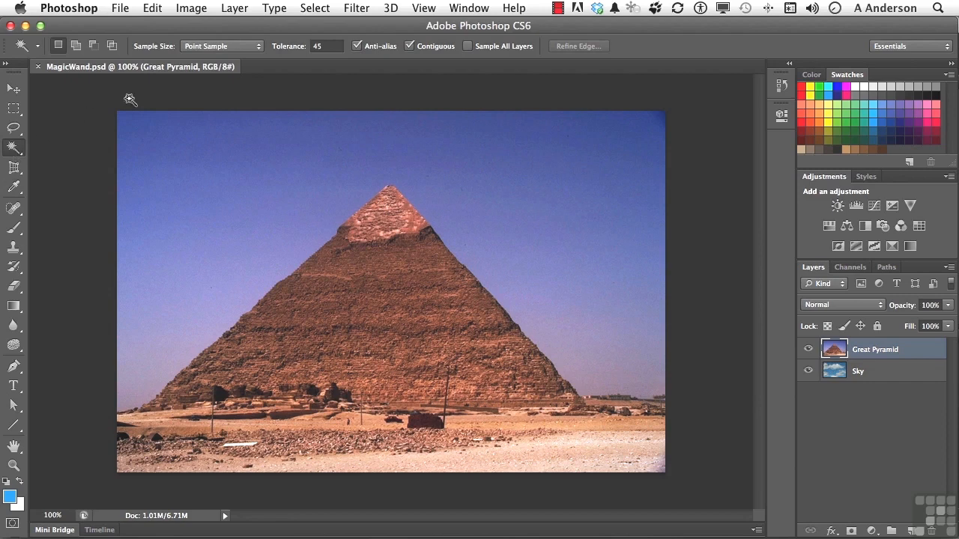
Step: Set the Magic Wand's sample size to 3 by 3 Average and its tolerance to 32
left_click(232, 46)
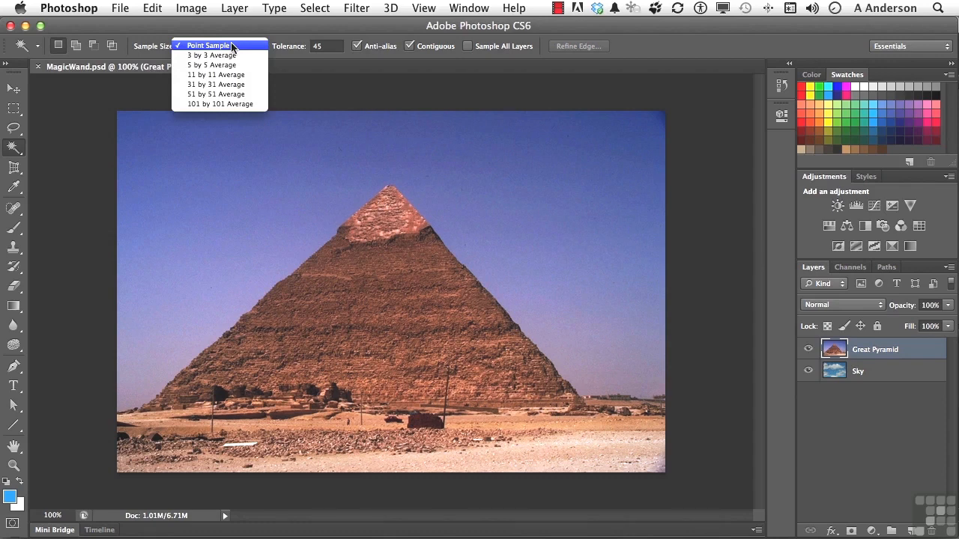
left_click(225, 55)
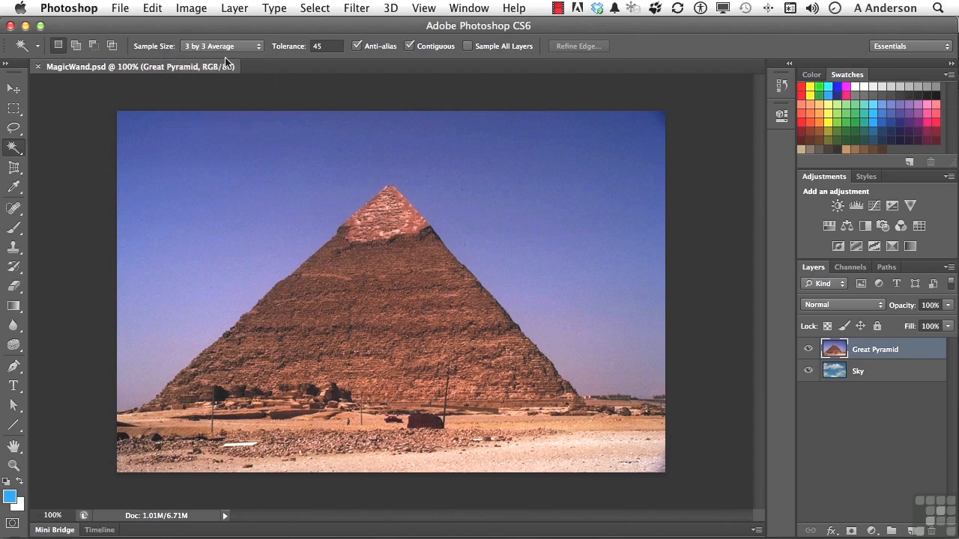
left_click(324, 46)
left_click(323, 46)
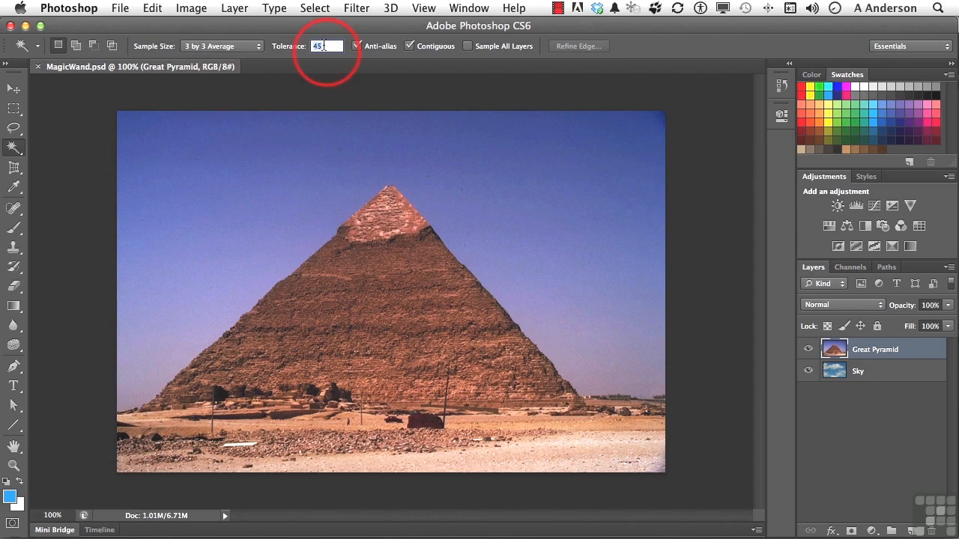
type("32")
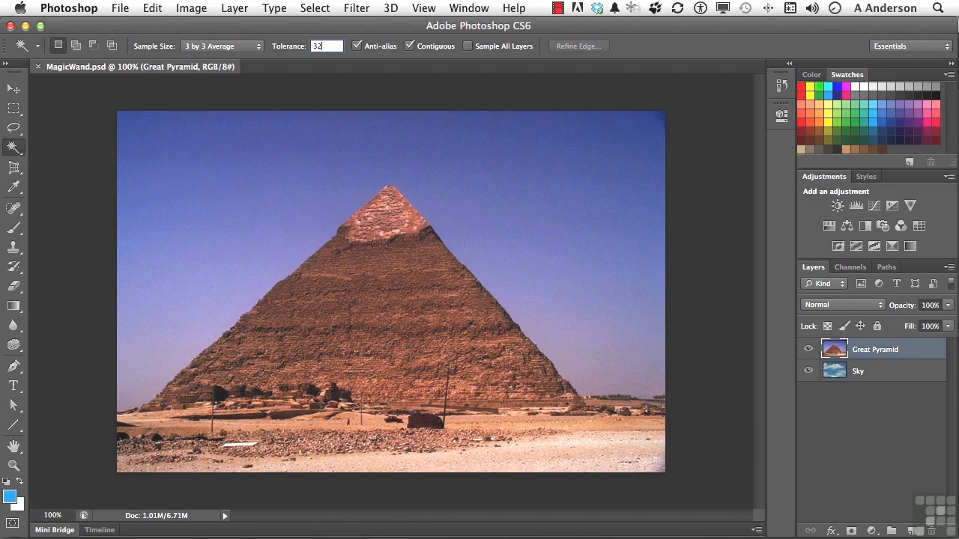
Step: Set the tolerance to 0 and sample the sky to the left of the pyramid
double_click(323, 46)
type("0")
left_click(207, 203)
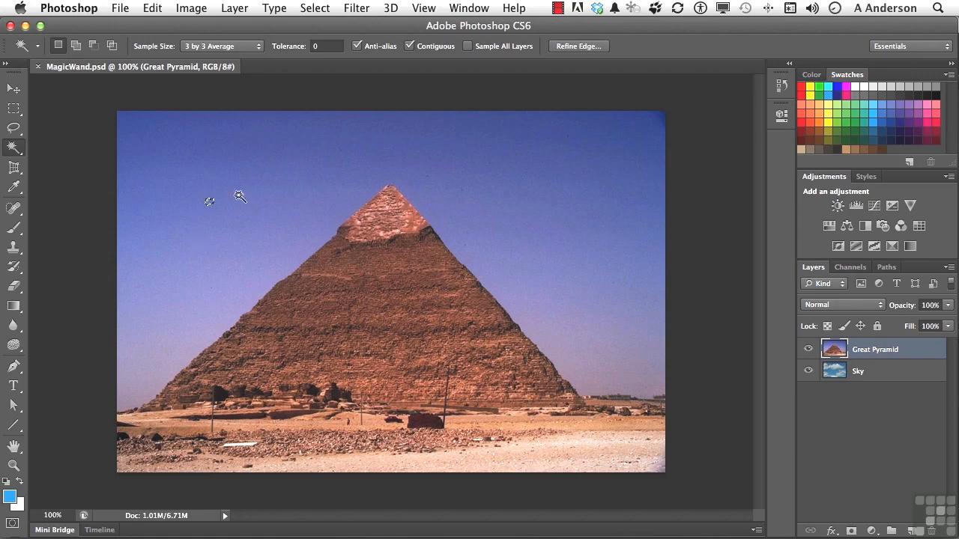
Step: Clear the selection and select the sky left of the pyramid using a tolerance of 10
left_click(322, 46)
type("0")
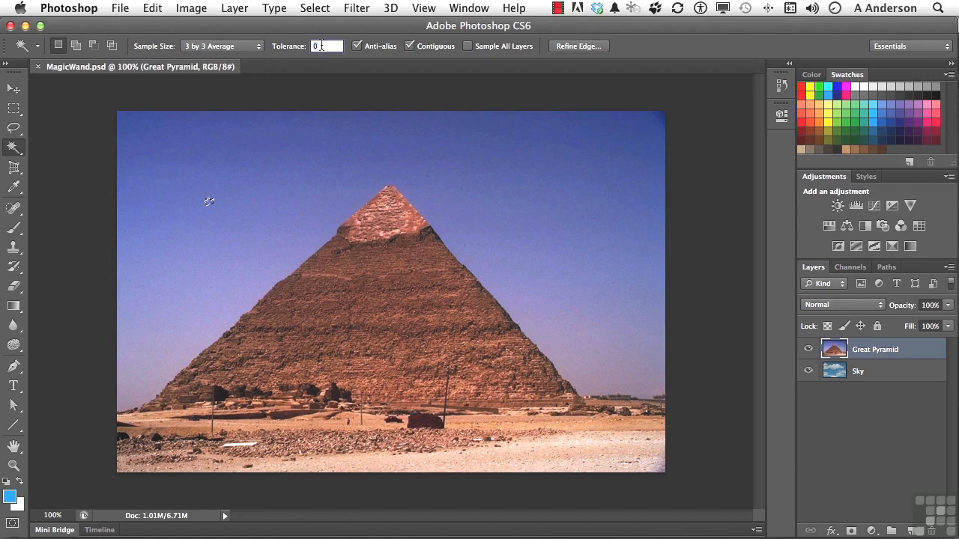
type("10")
key("Return")
key("super+d")
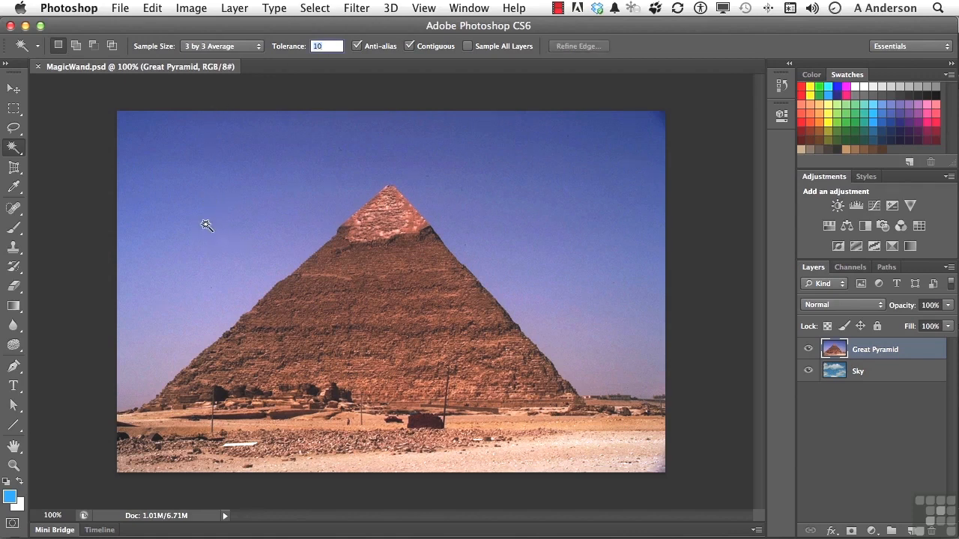
left_click(216, 207)
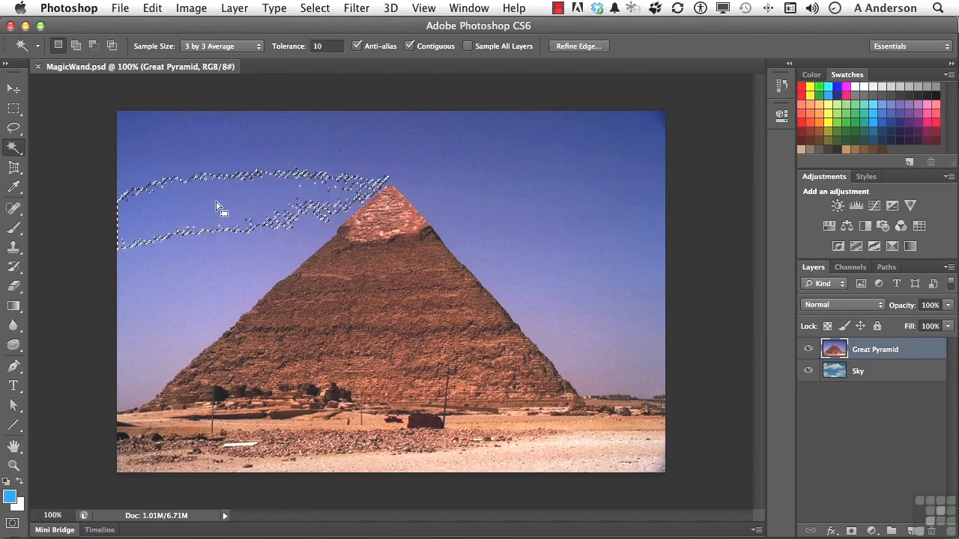
Step: Clear the selection and sample the sky above the pyramid's left slope using a tolerance of 255
double_click(326, 45)
type("255")
key("Return")
key("super+d")
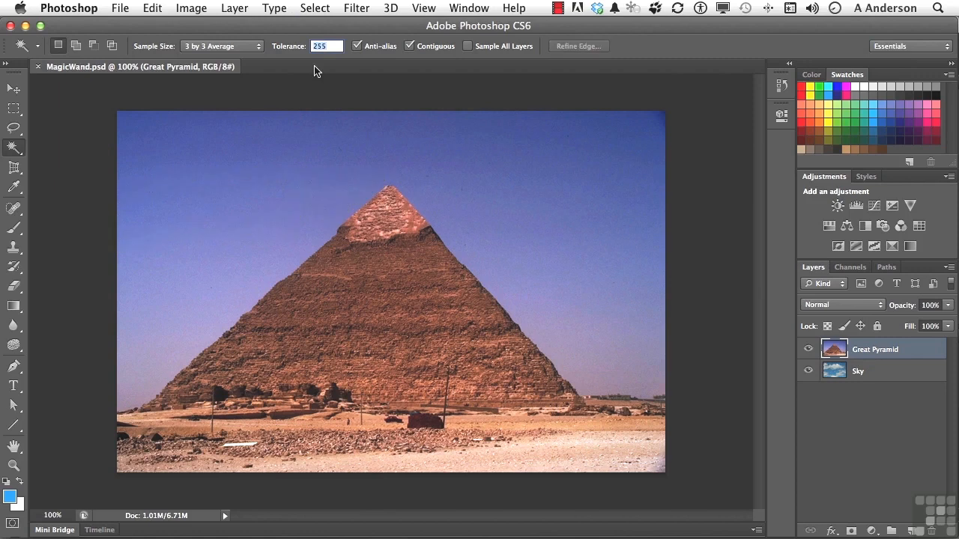
left_click(298, 177)
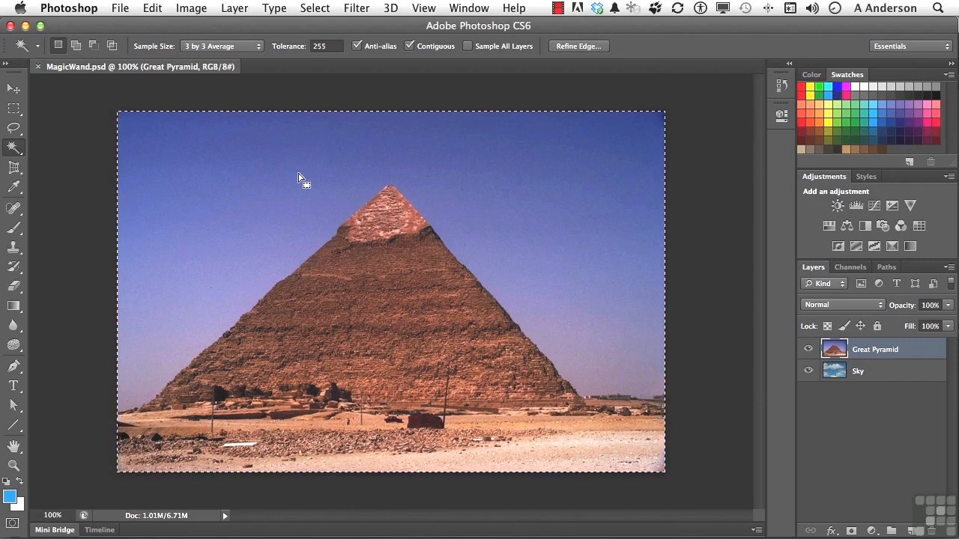
Step: Clear the selection, set the tolerance to 32 and select the middle band of the sky
double_click(320, 45)
type("32")
key("super+d")
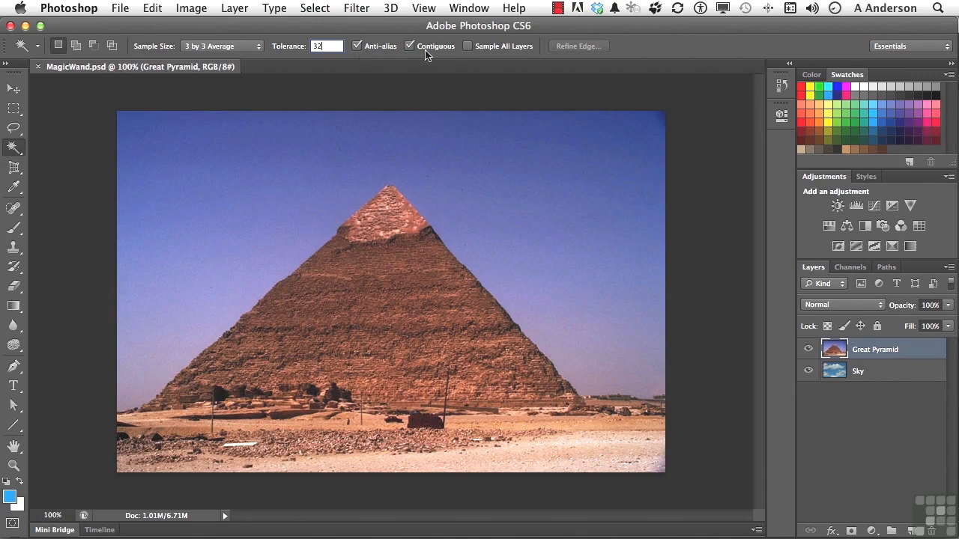
left_click(242, 206)
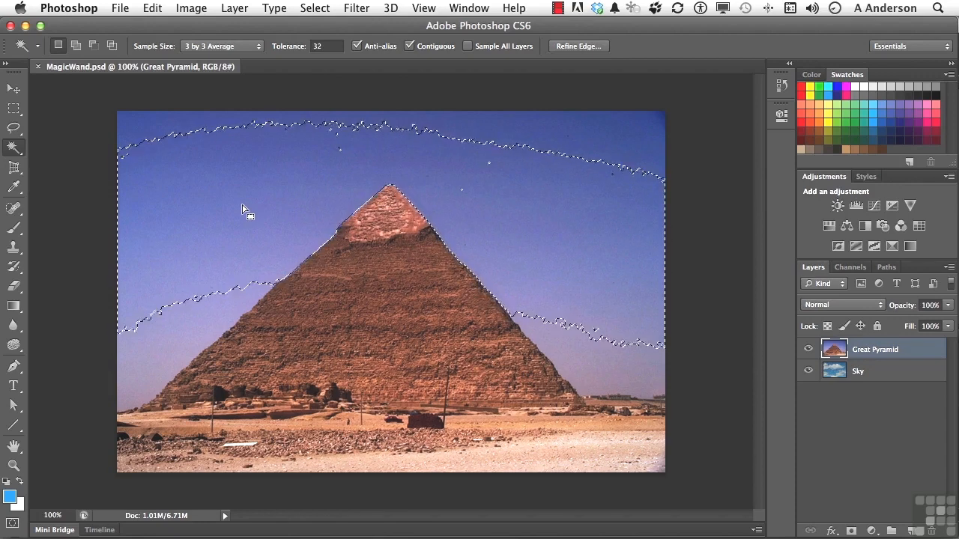
Step: Try selecting the sky's colour with Contiguous off, clearing the selections and turning Contiguous back on
left_click(409, 46)
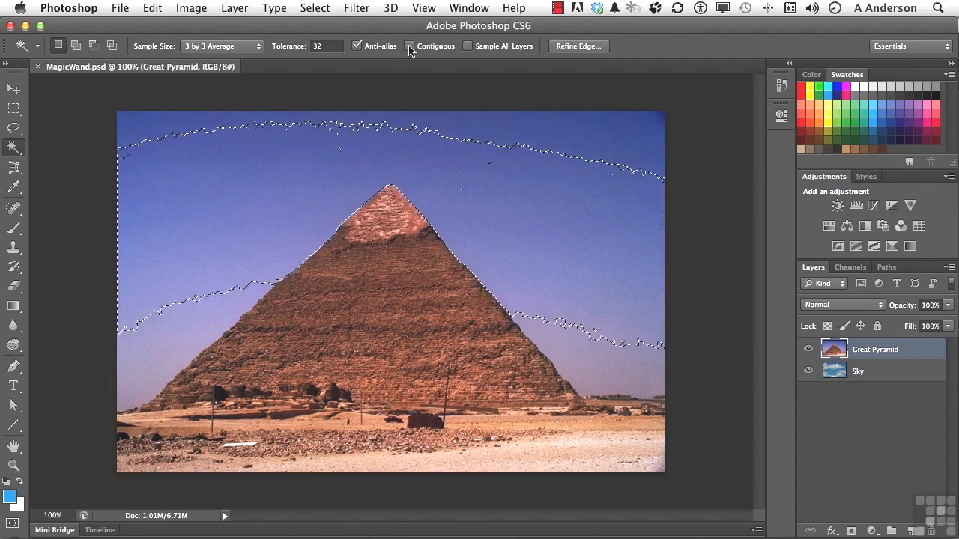
key("super+d")
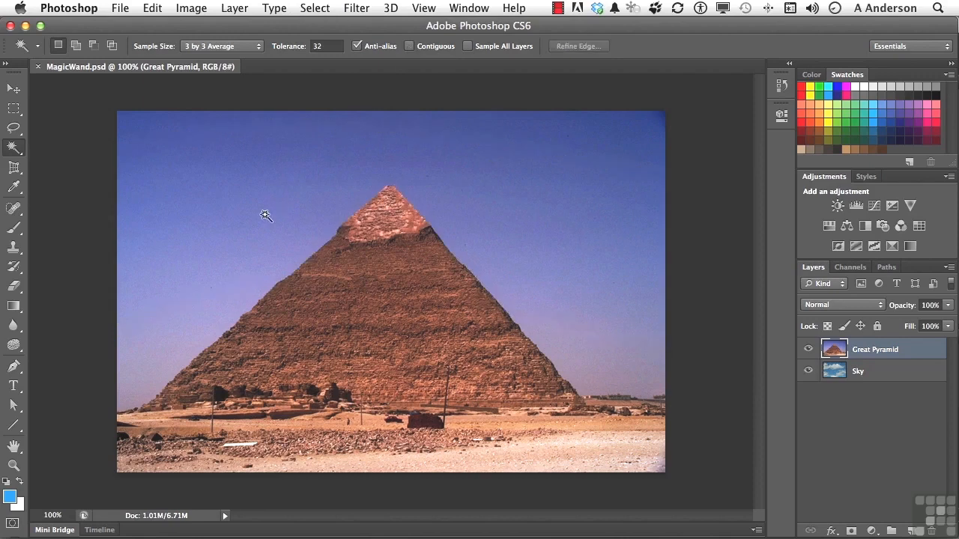
left_click(289, 239)
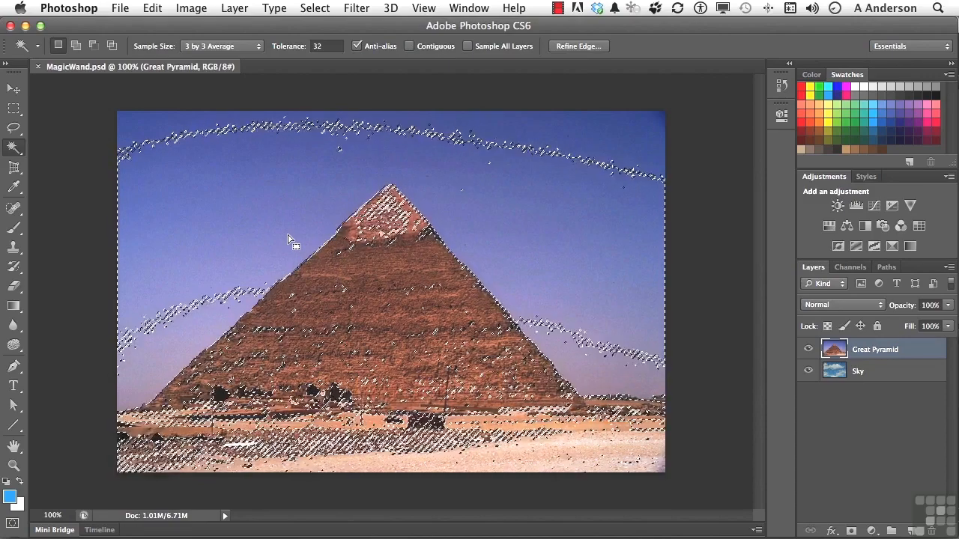
key("super+d")
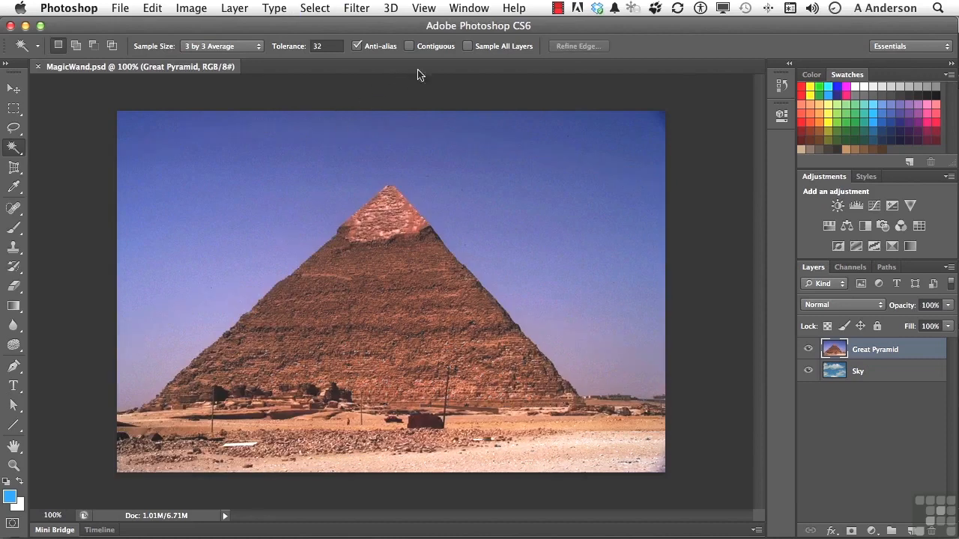
left_click(409, 47)
Step: Hide the Great Pyramid layer to view the Sky layer beneath it, and show it again
left_click(808, 350)
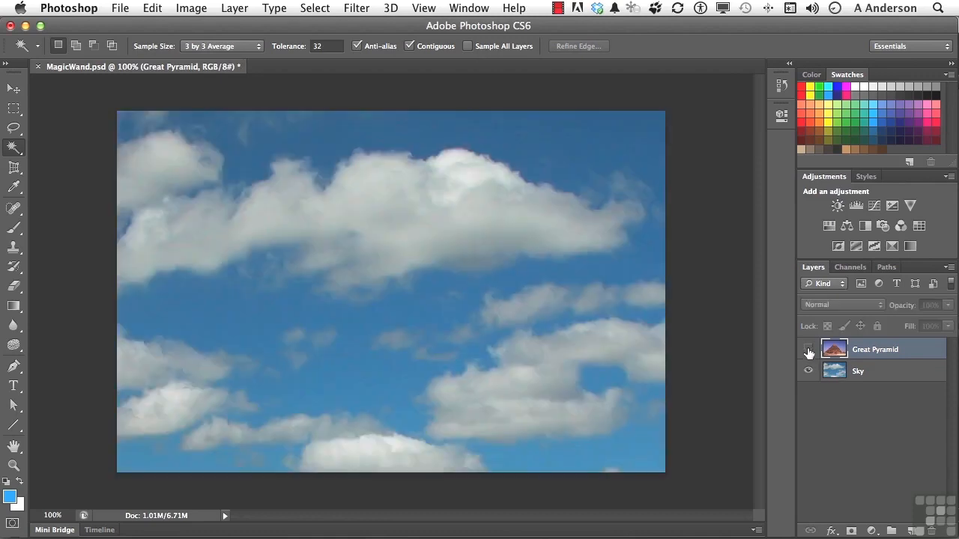
left_click(809, 350)
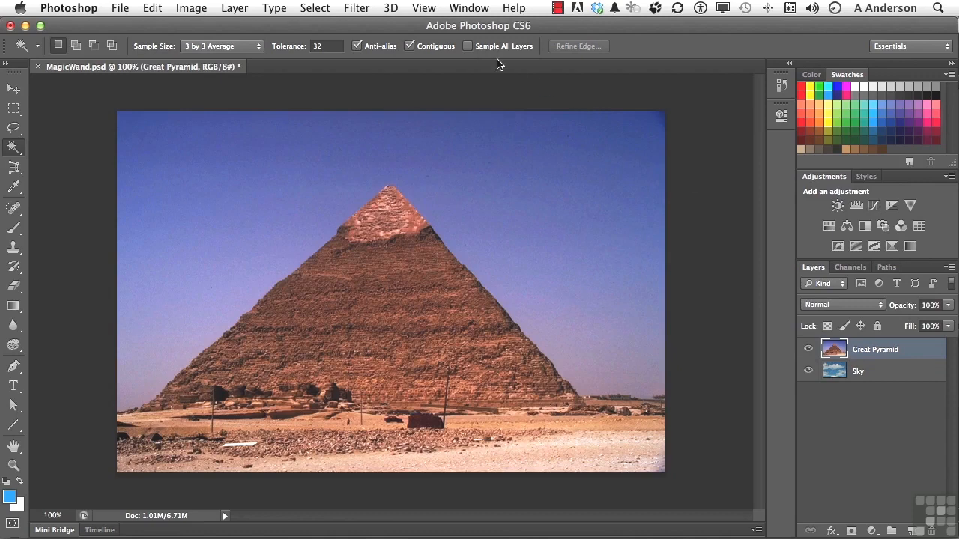
Step: Select the entire sky on the Great Pyramid layer, starting low beside the pyramid's left slope and adding the remaining sky areas
left_click(146, 372)
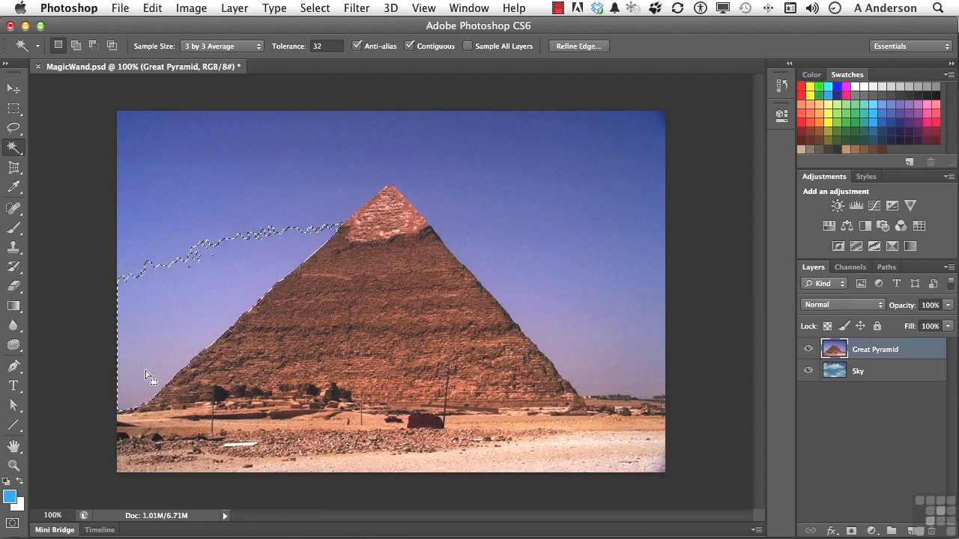
key("shift")
key("shift")
left_click(204, 225, "shift")
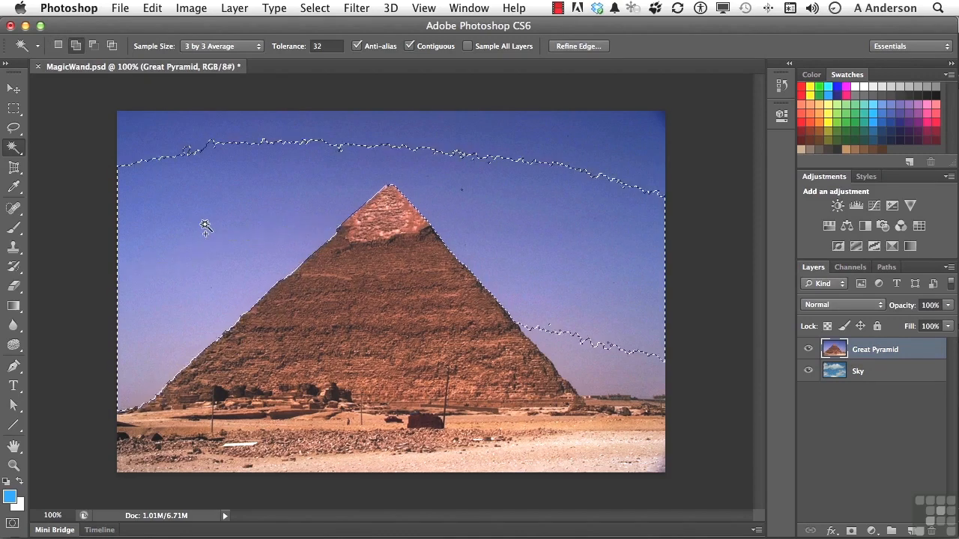
left_click(227, 141, "shift")
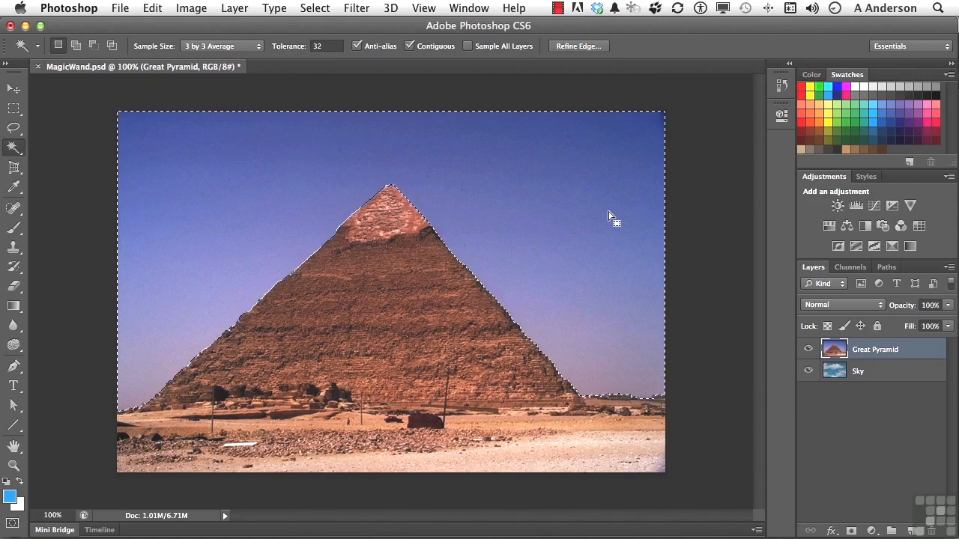
Step: Try removing the selected sky by deleting it and by adding a layer mask to Great Pyramid, undoing each attempt
key("Delete")
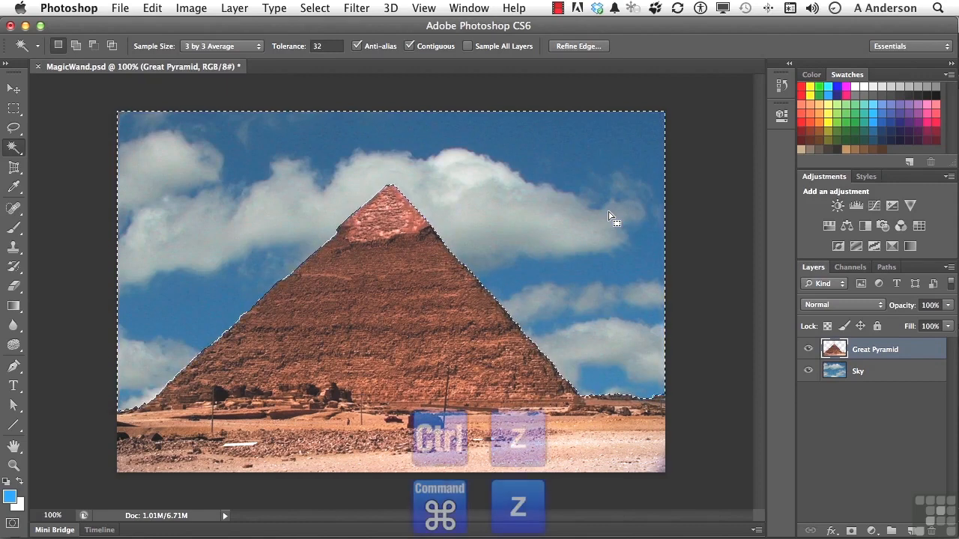
key("super+z")
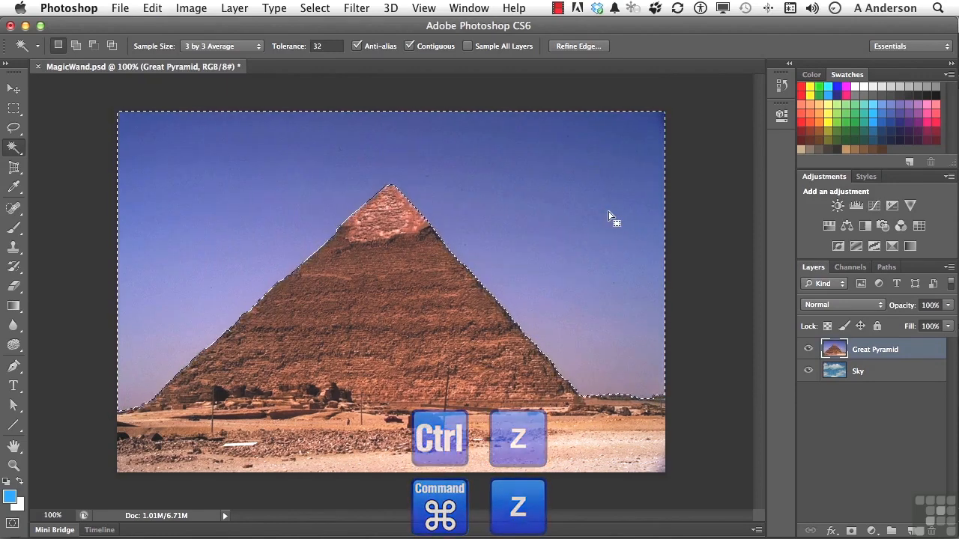
left_click(851, 531)
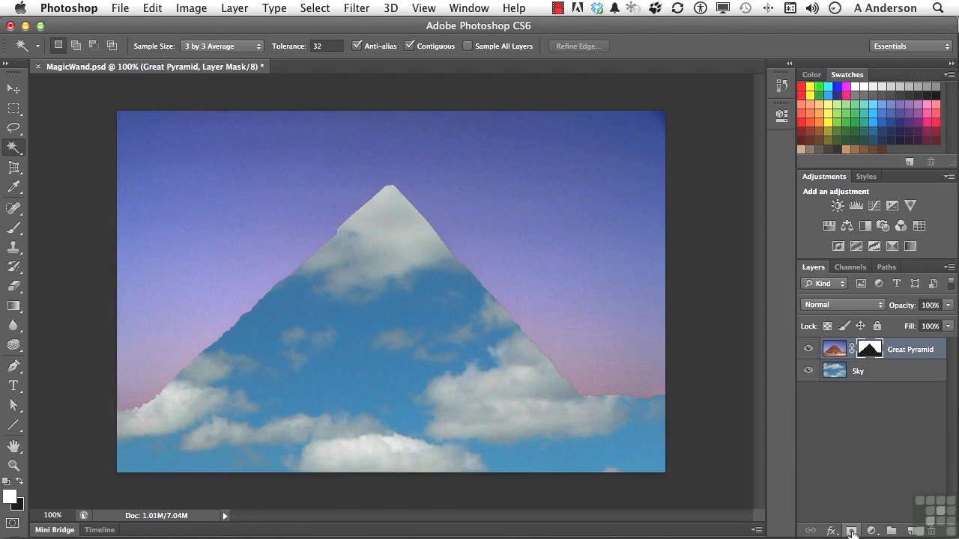
key("super+z")
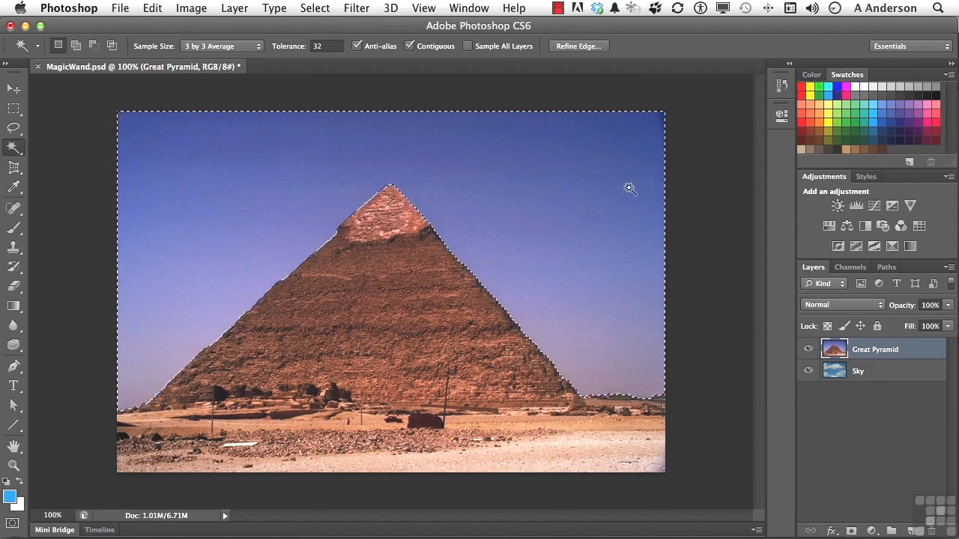
Step: Invert the sky selection and add it as a layer mask on the Great Pyramid layer
left_click(321, 7)
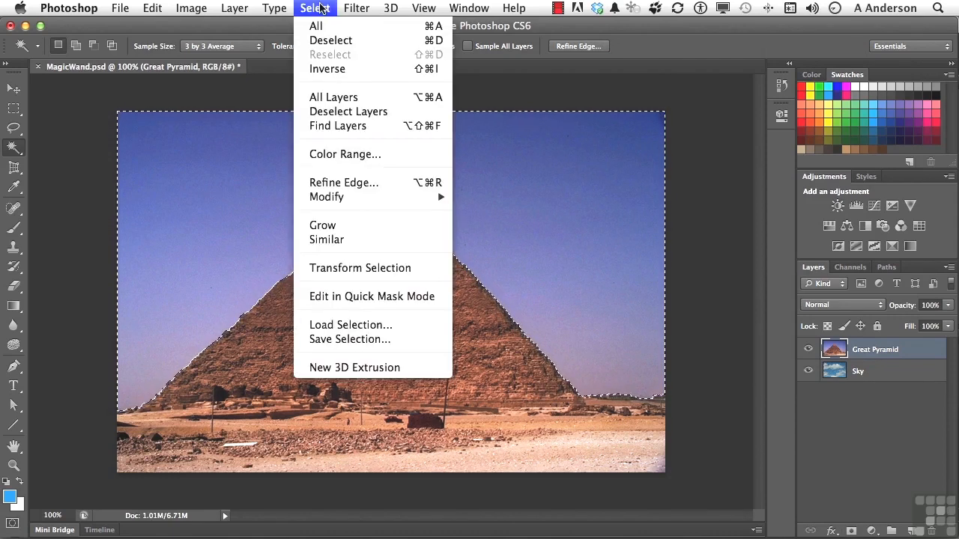
left_click(324, 68)
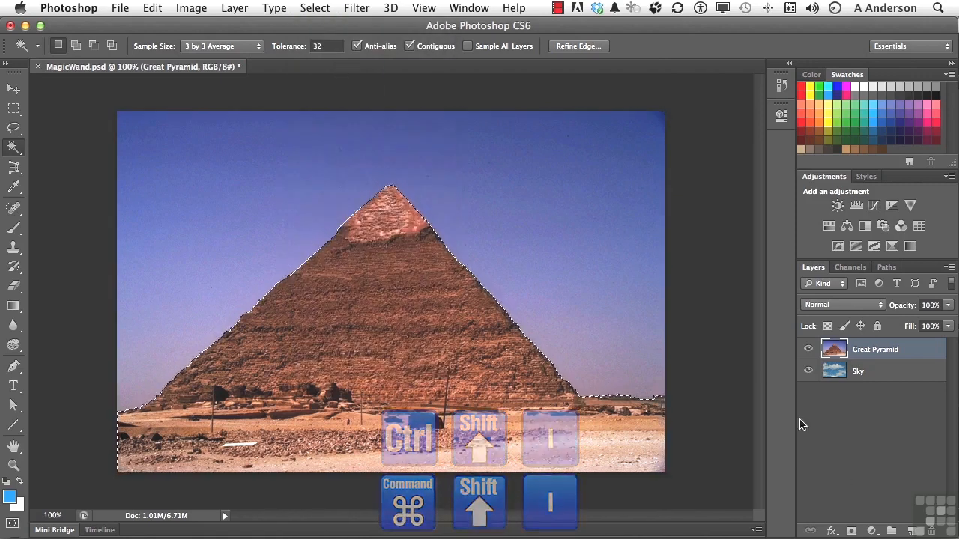
left_click(852, 532)
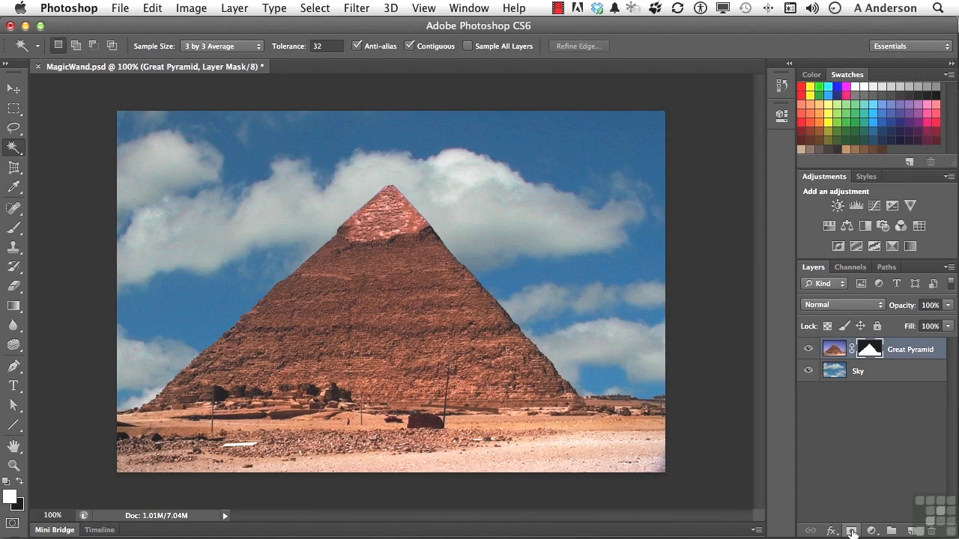
Step: Undo the Great Pyramid layer mask and clear the selection
key("super+z")
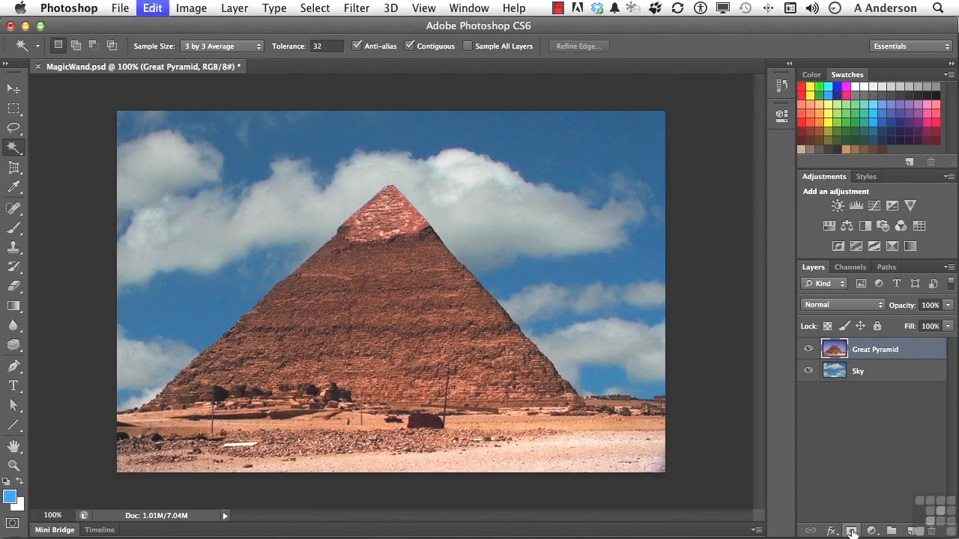
key("super+d")
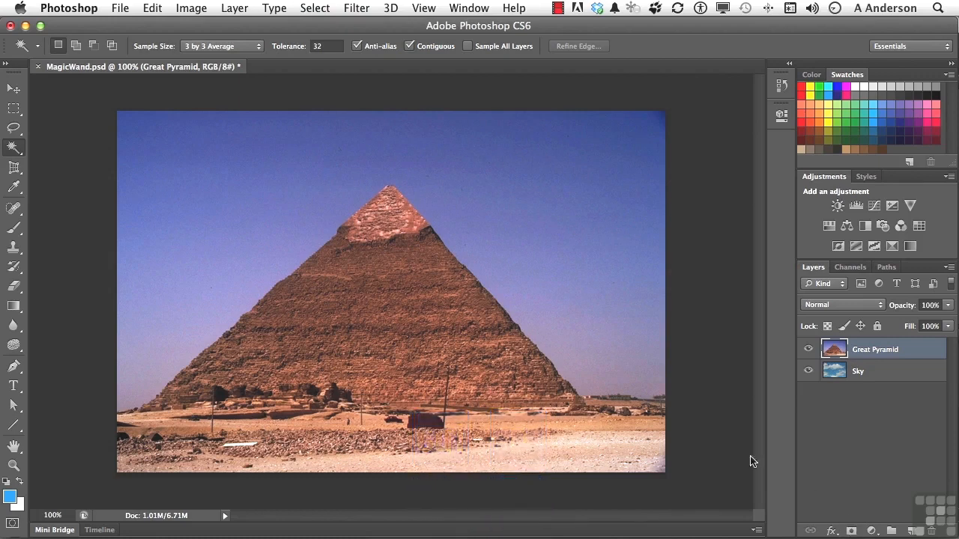
Step: Select the whole sky around the pyramid with the Quick Selection tool, using a 25 px brush
left_click(15, 148)
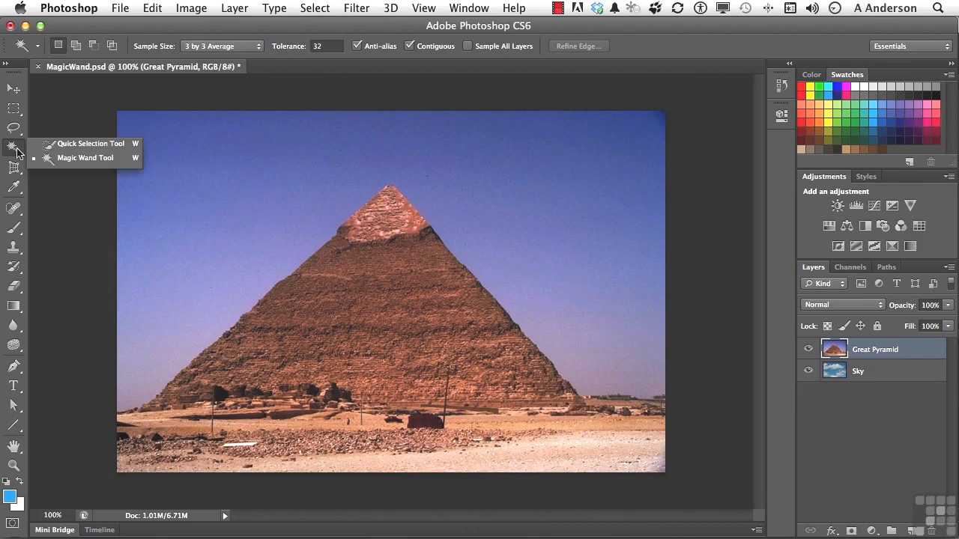
left_click(83, 146)
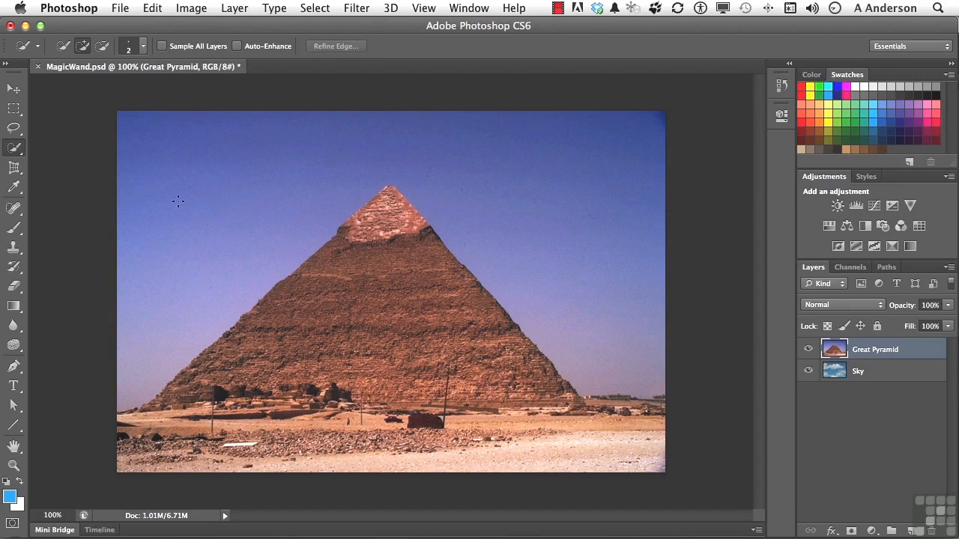
left_click(143, 48)
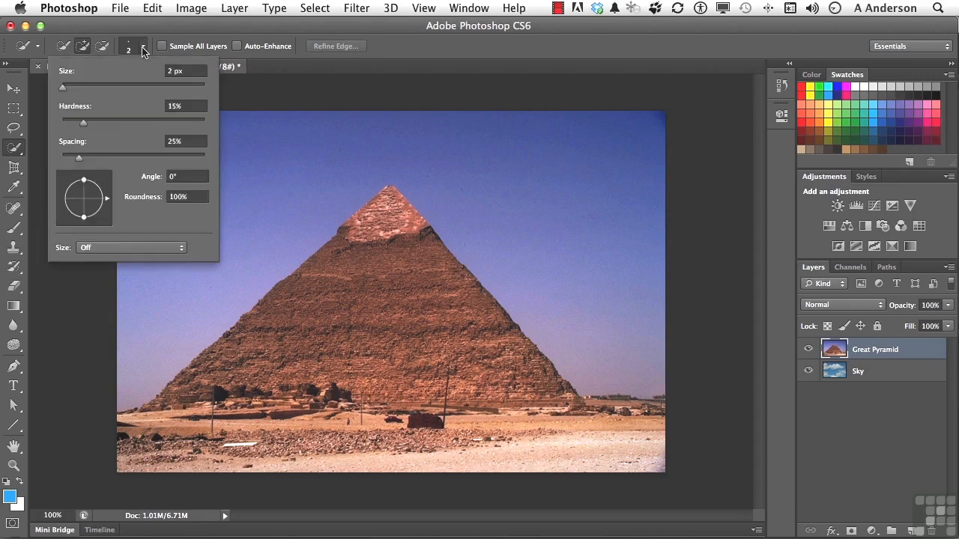
left_click_drag(63, 88, 79, 94)
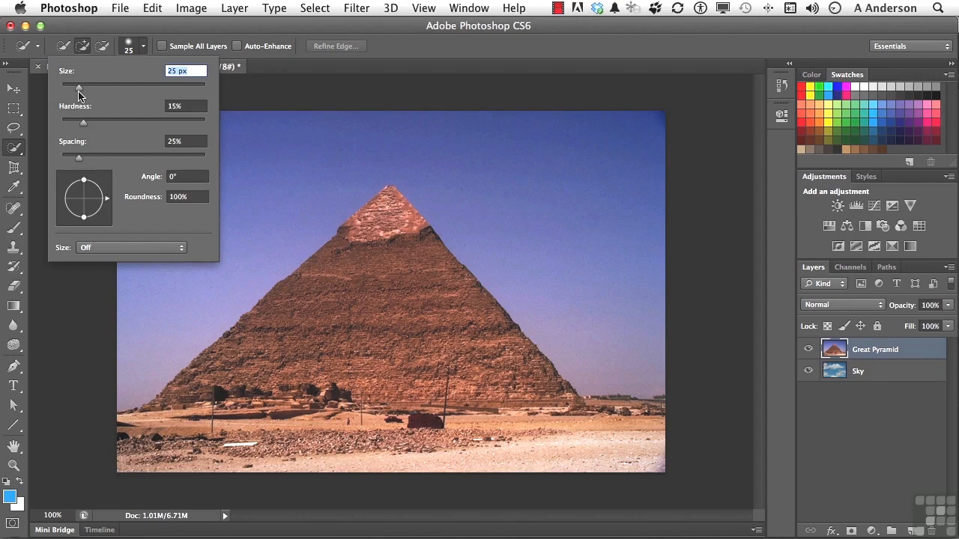
left_click(381, 56)
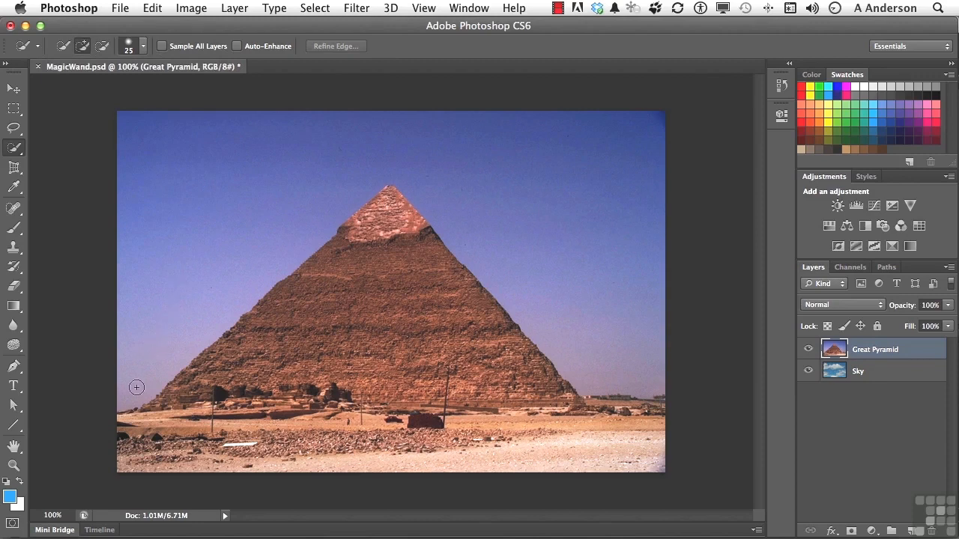
mouse_move(133, 392)
left_mouse_down()
mouse_move(169, 279)
mouse_move(212, 225)
mouse_move(327, 167)
mouse_move(409, 158)
mouse_move(488, 170)
left_mouse_up()
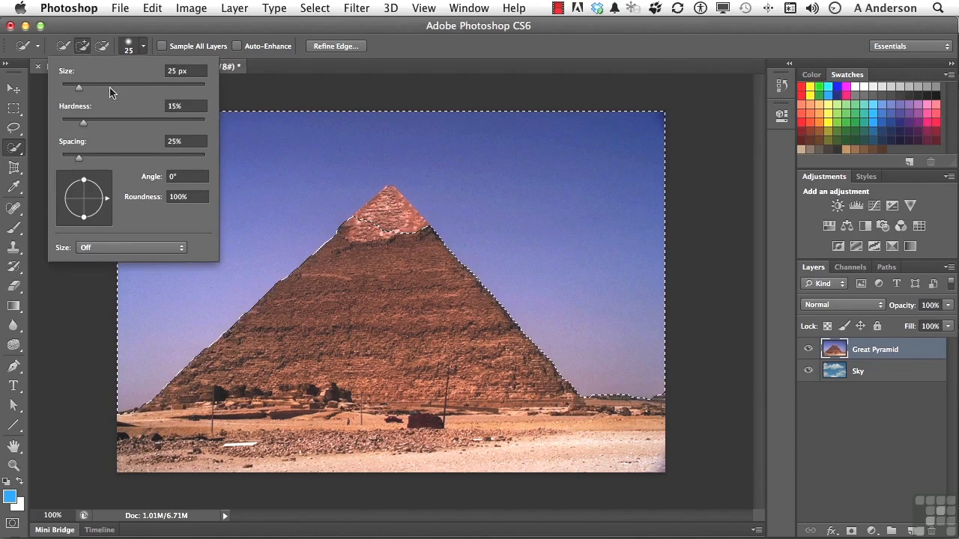
Step: Reduce the brush size to 5 px and subtract the pyramid's tip, upper left edge and the ground at the left horizon from the sky selection
left_click_drag(79, 88, 64, 88)
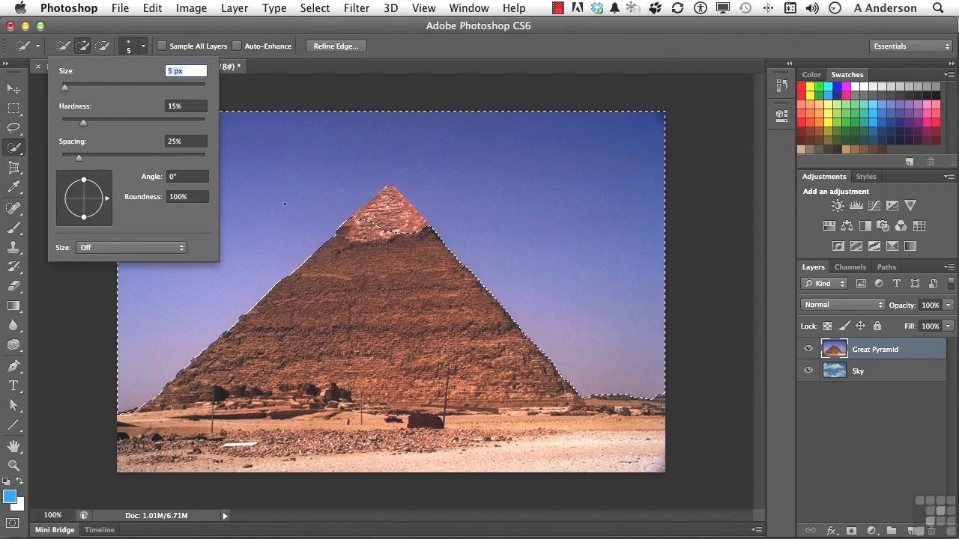
key("alt")
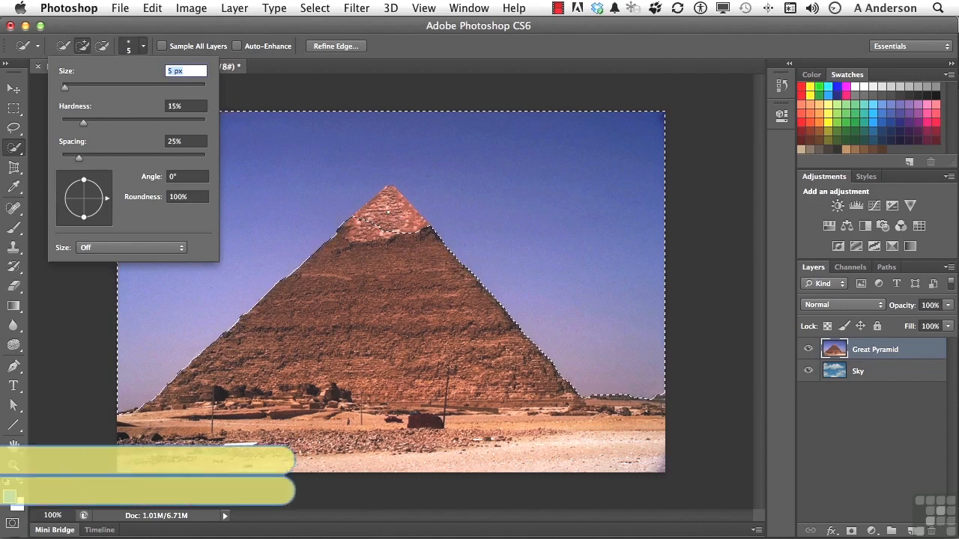
left_click_drag(388, 213, 385, 225)
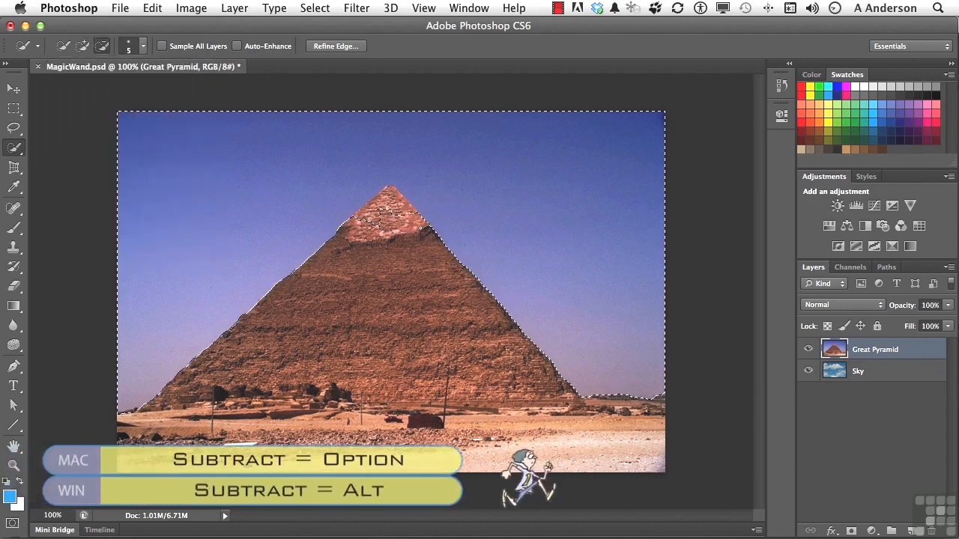
mouse_move(388, 204)
left_mouse_down()
mouse_move(372, 204)
mouse_move(335, 250)
left_mouse_up()
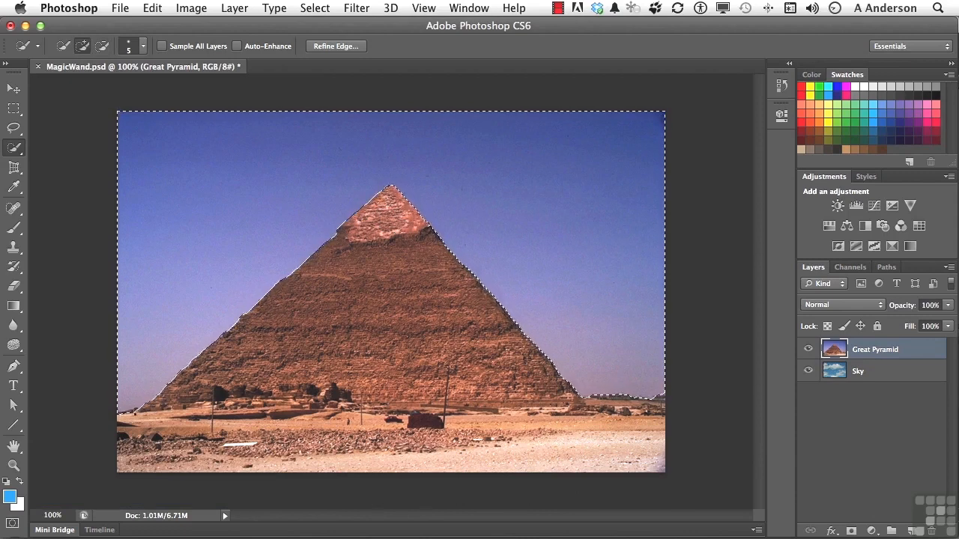
key("alt")
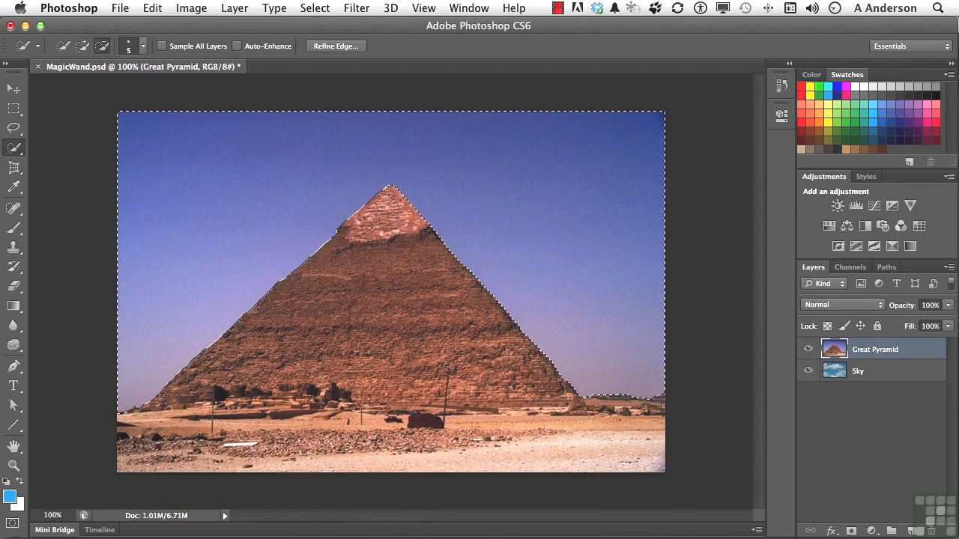
left_click(123, 412, "alt")
Step: Invert the refined sky selection and add it as a layer mask on the Great Pyramid layer
key("super+shift+i")
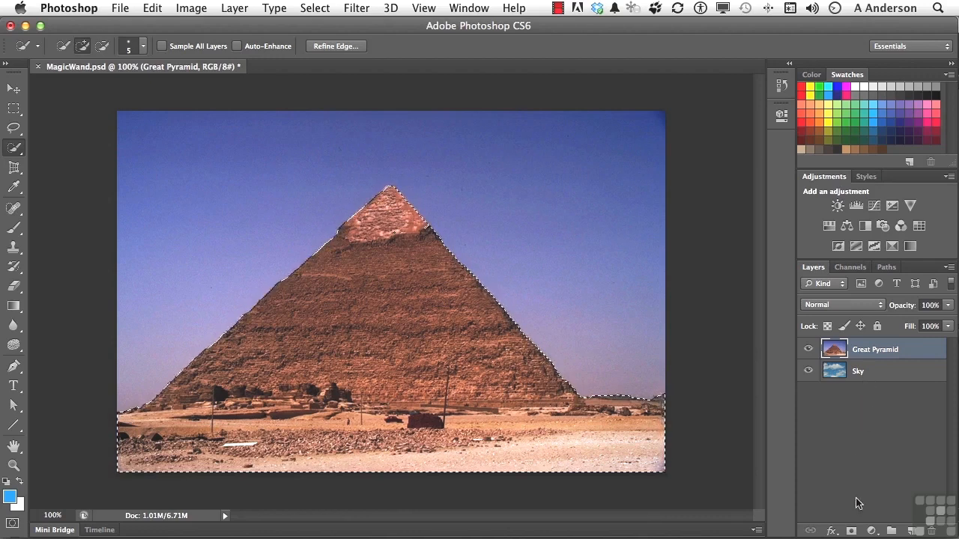
left_click(853, 532)
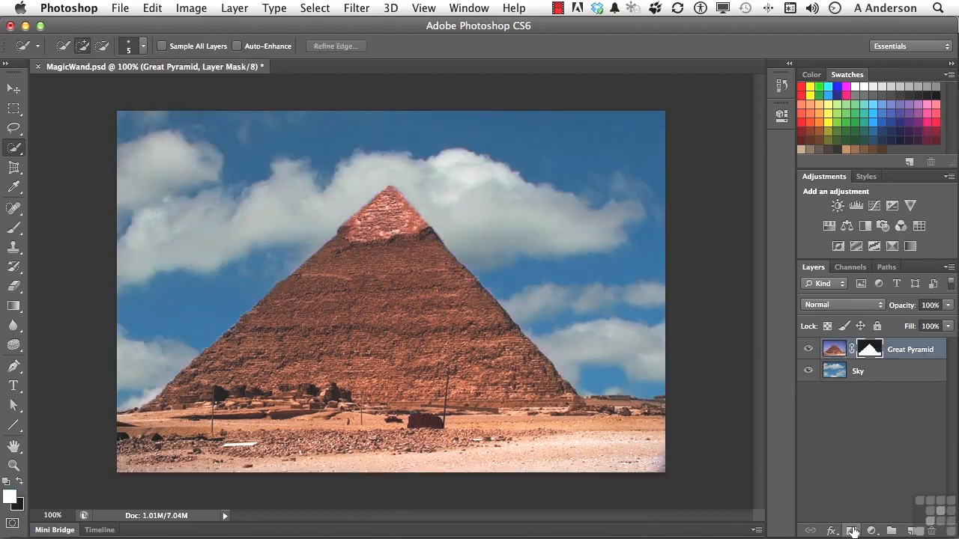